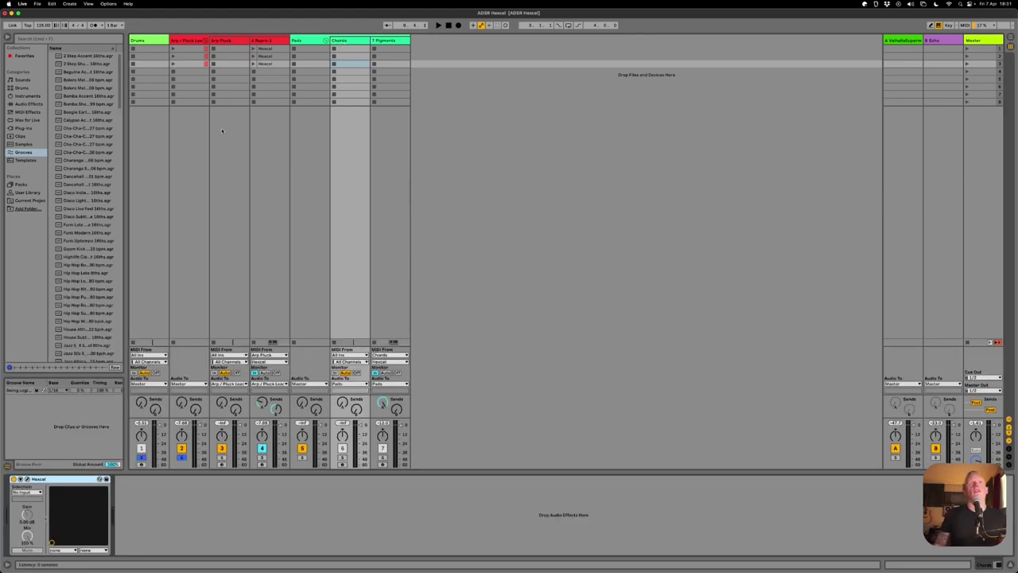
Open the Chords and Arp Pluck Hexcel windows side by side, then select the Pads track.
click(227, 63)
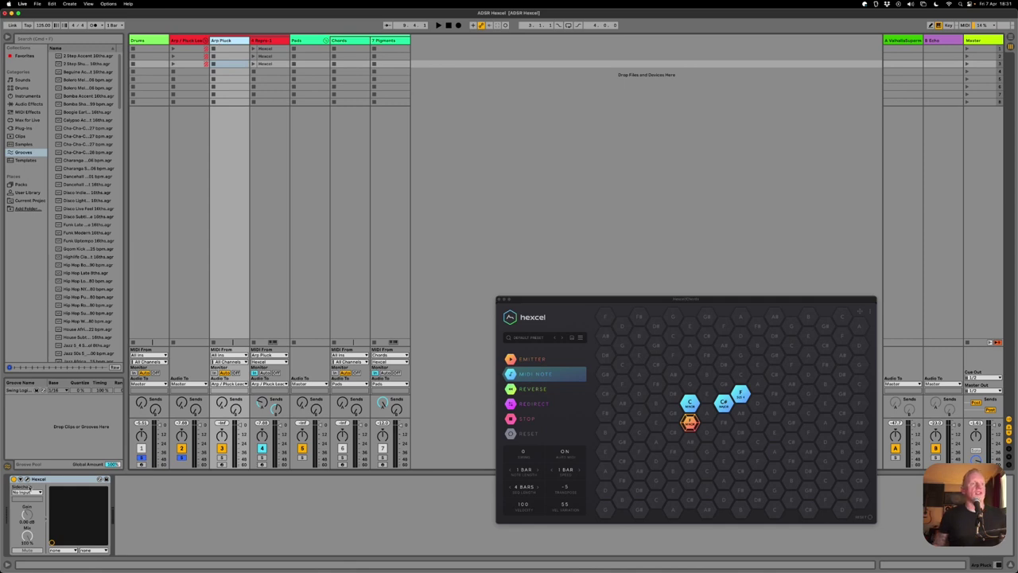
click(21, 479)
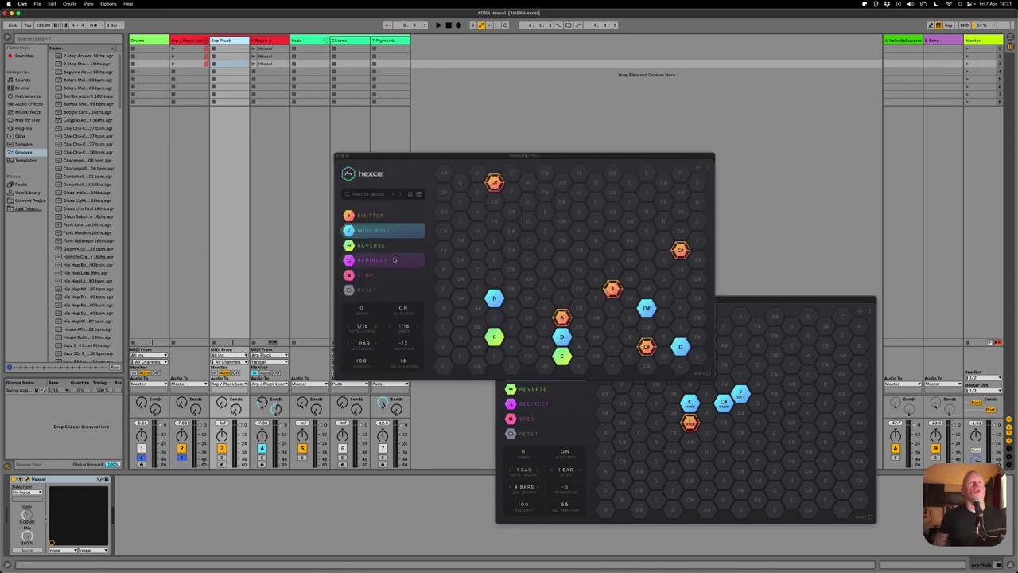
drag(428, 155, 189, 229)
drag(544, 299, 531, 229)
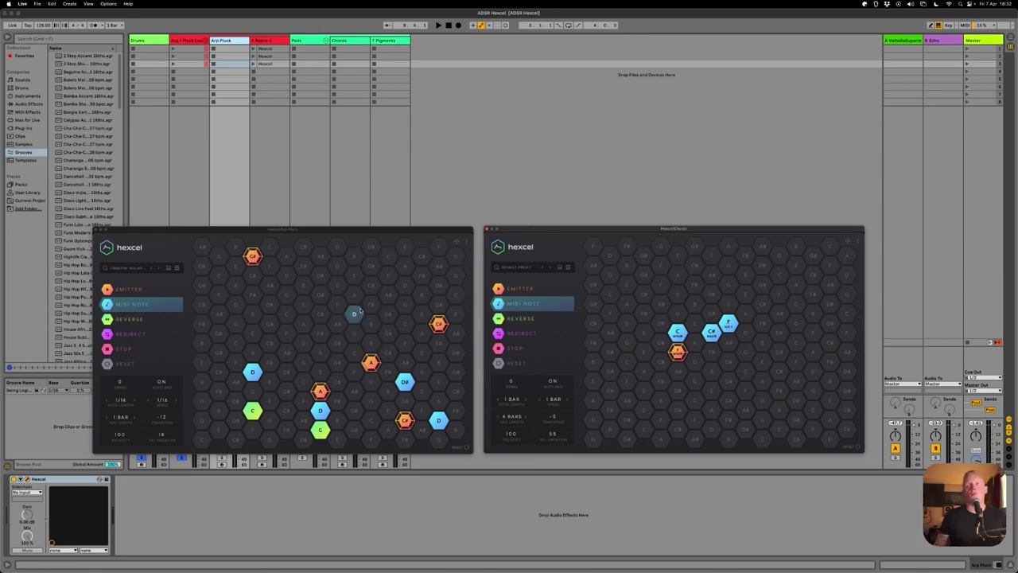
click(316, 151)
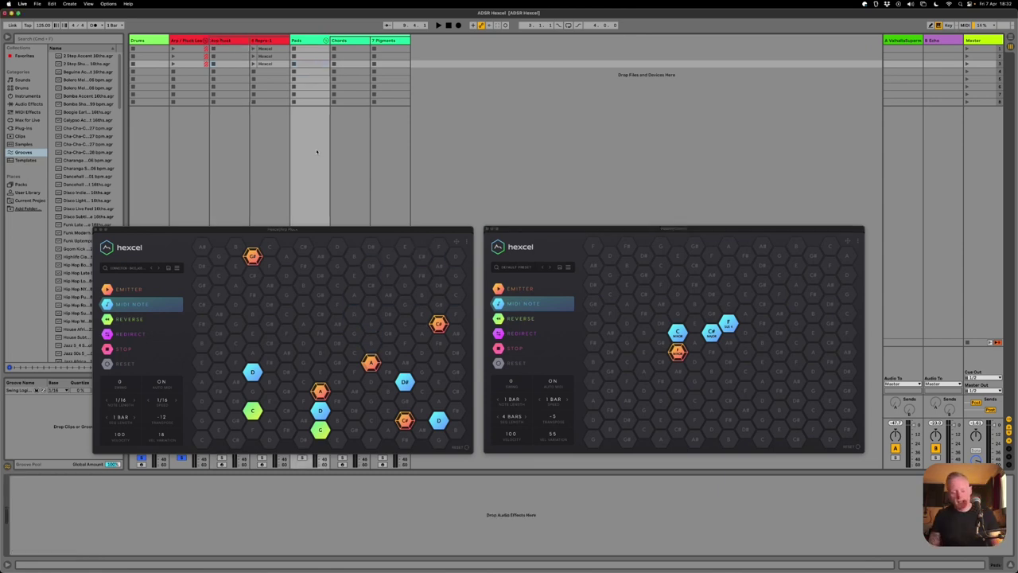
key(super+comma)
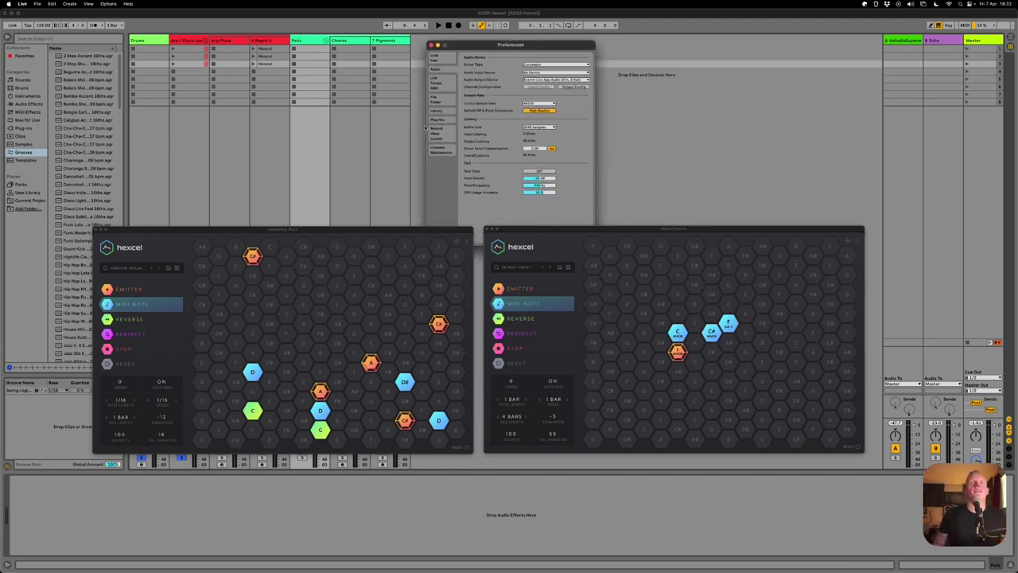
click(447, 120)
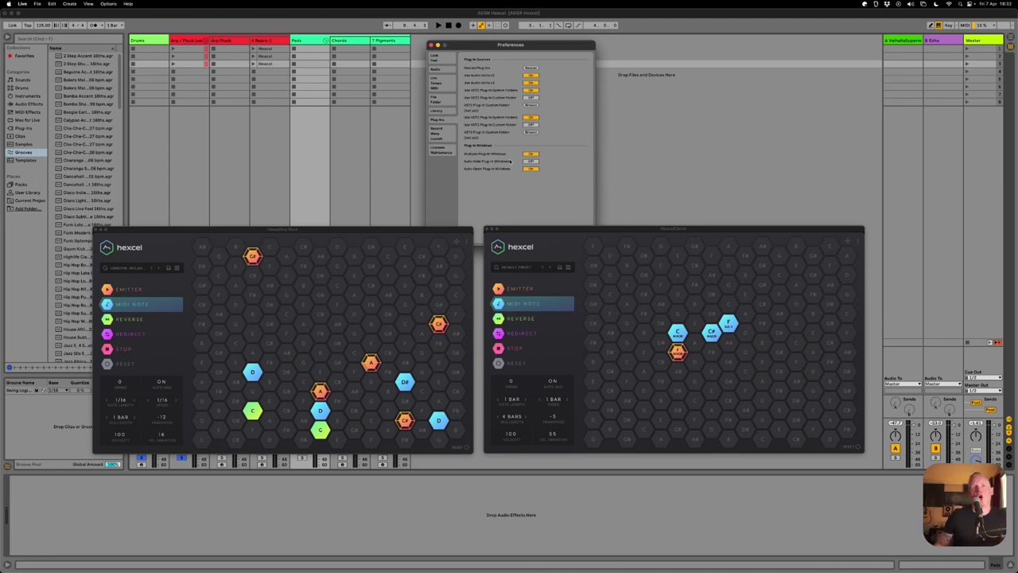
click(430, 45)
click(138, 268)
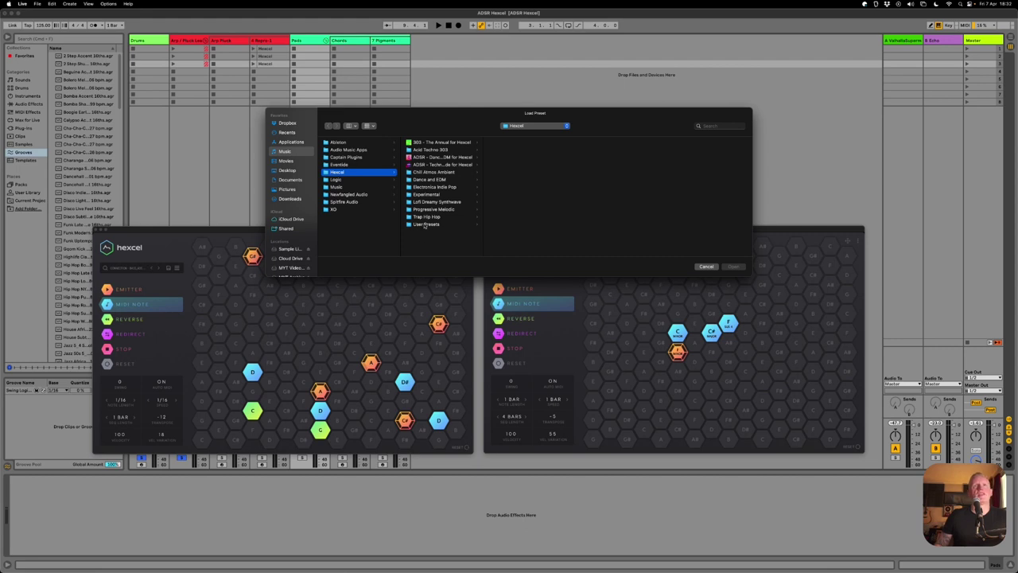
Load the saved preset from the User Presets folder into the Arp Pluck Hexcel.
click(425, 224)
double_click(503, 143)
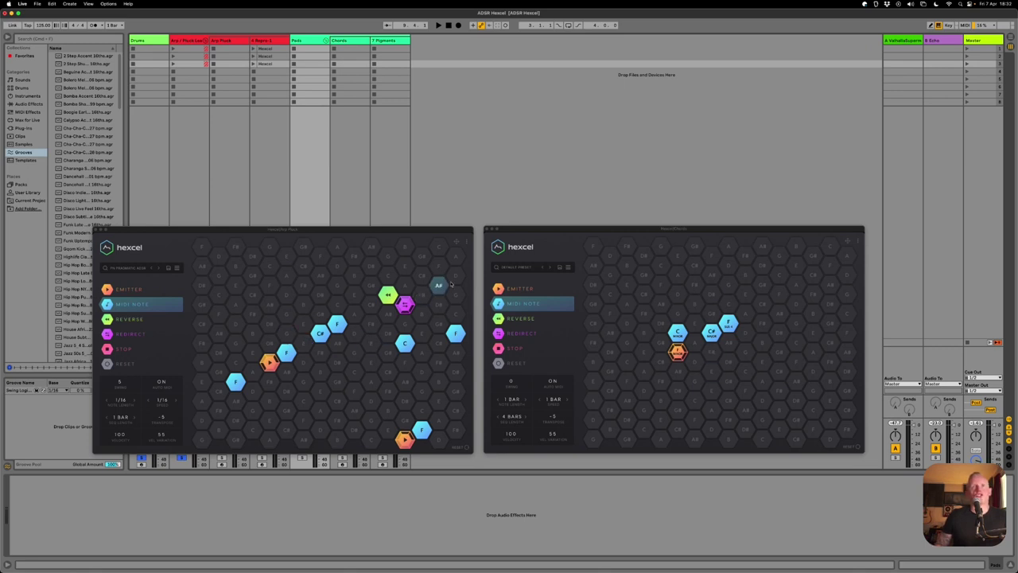
click(394, 230)
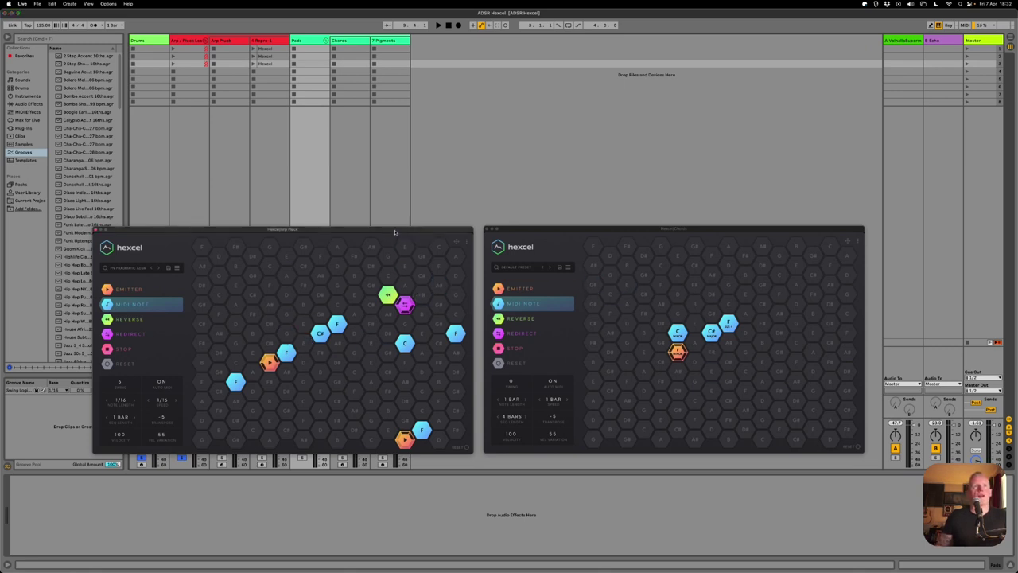
click(697, 230)
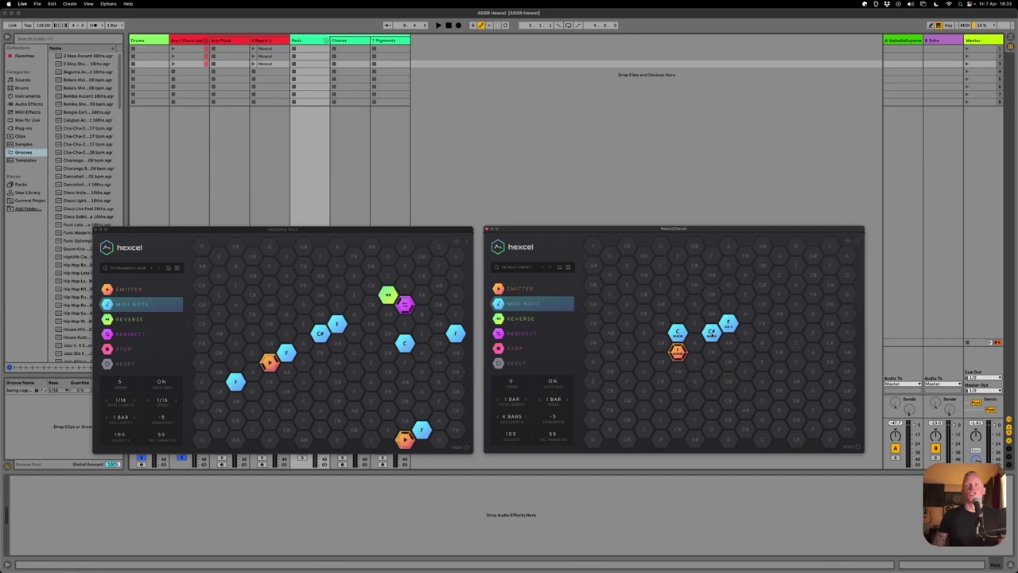
click(184, 463)
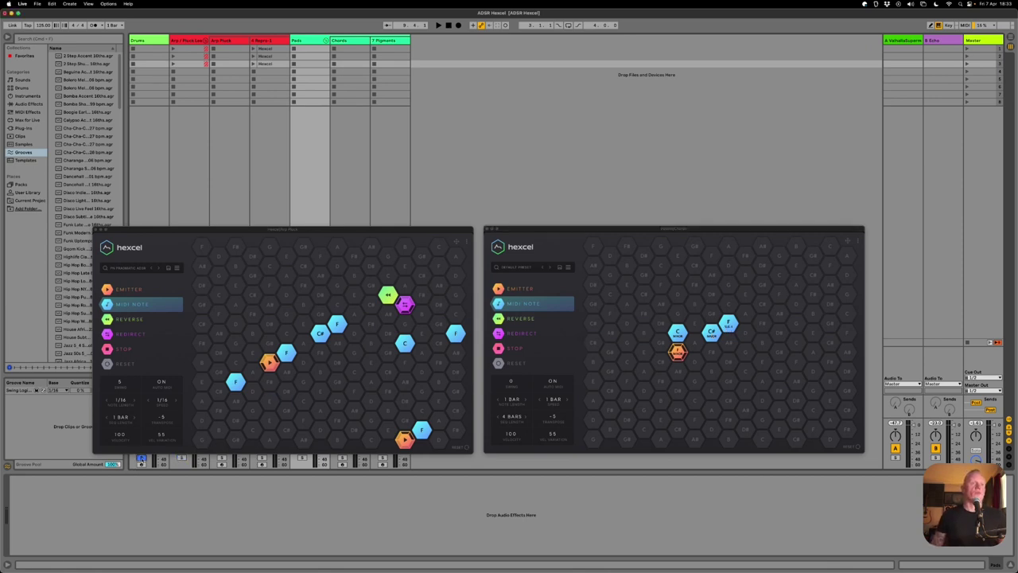
Select the Arp/Pluck Lead track and shift its Hexcel window up-left to reveal the mixer strips.
click(305, 231)
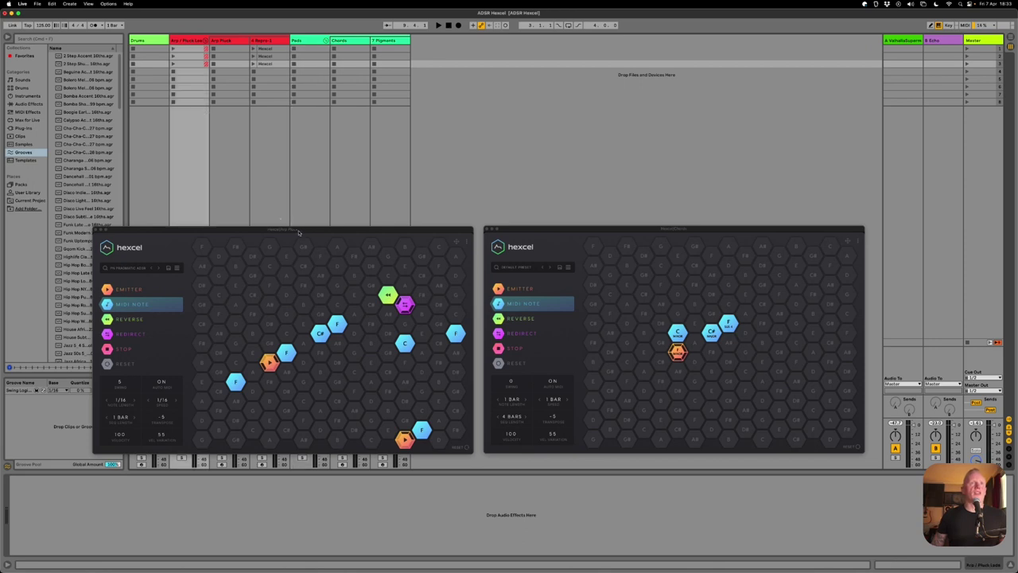
drag(306, 231, 244, 111)
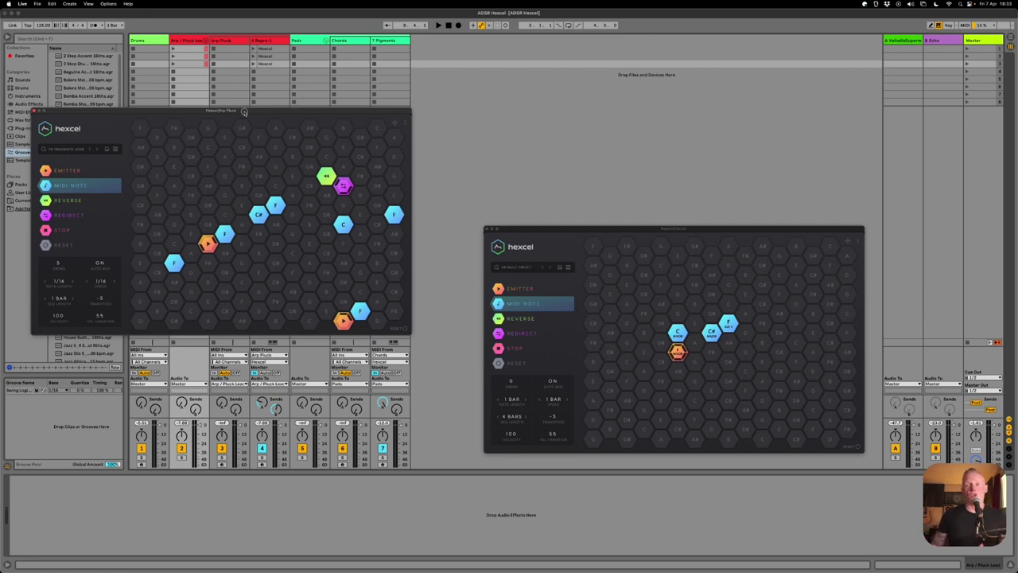
drag(244, 112, 239, 113)
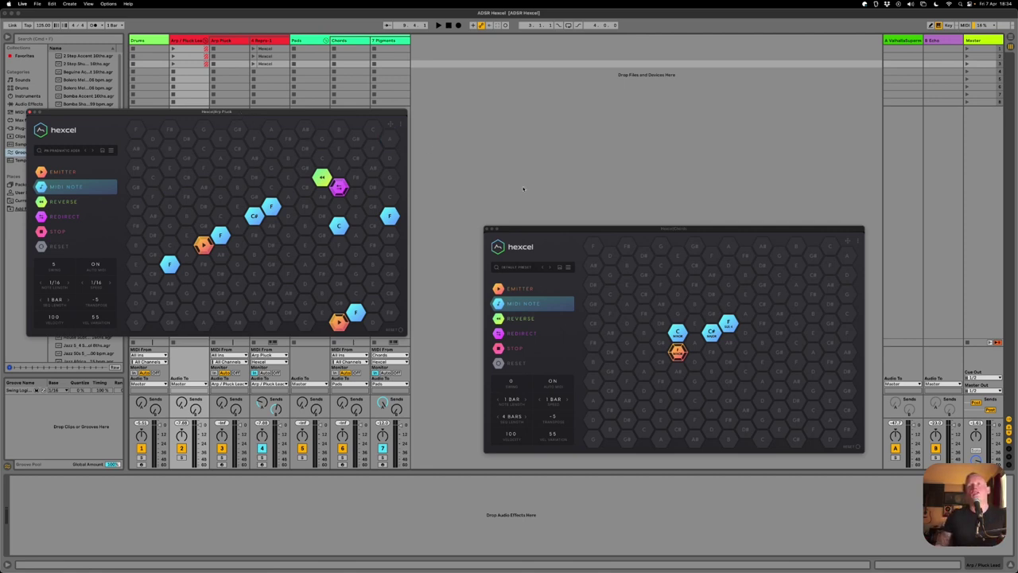
Solo track 7 and play both Hexcels together, then stop the transport.
click(382, 457)
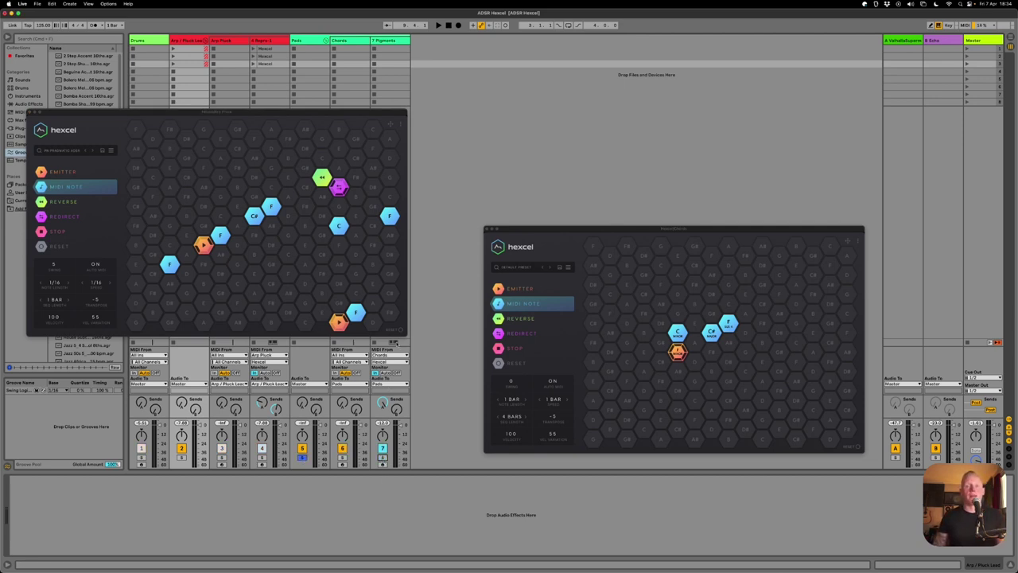
key(space)
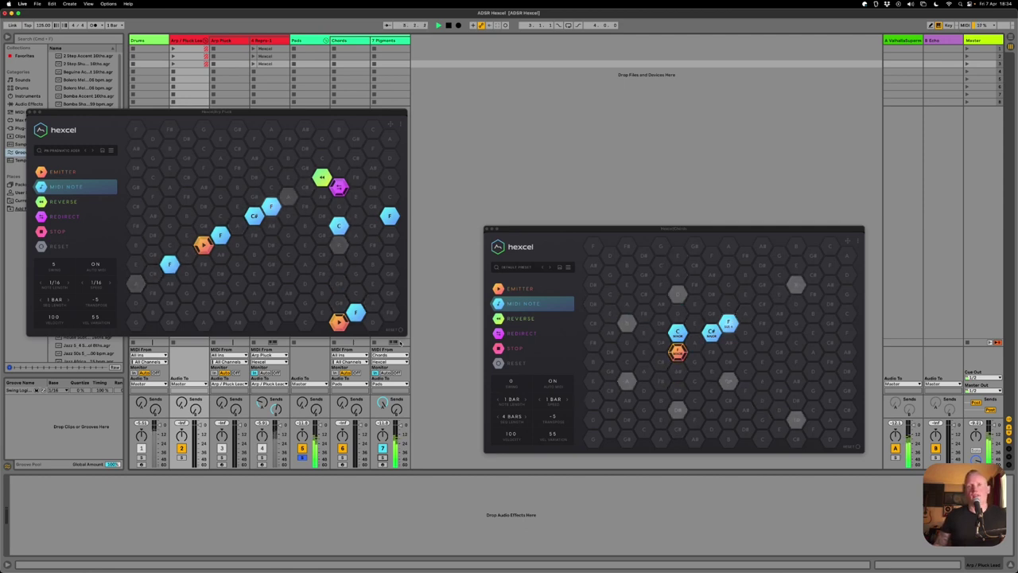
key(space)
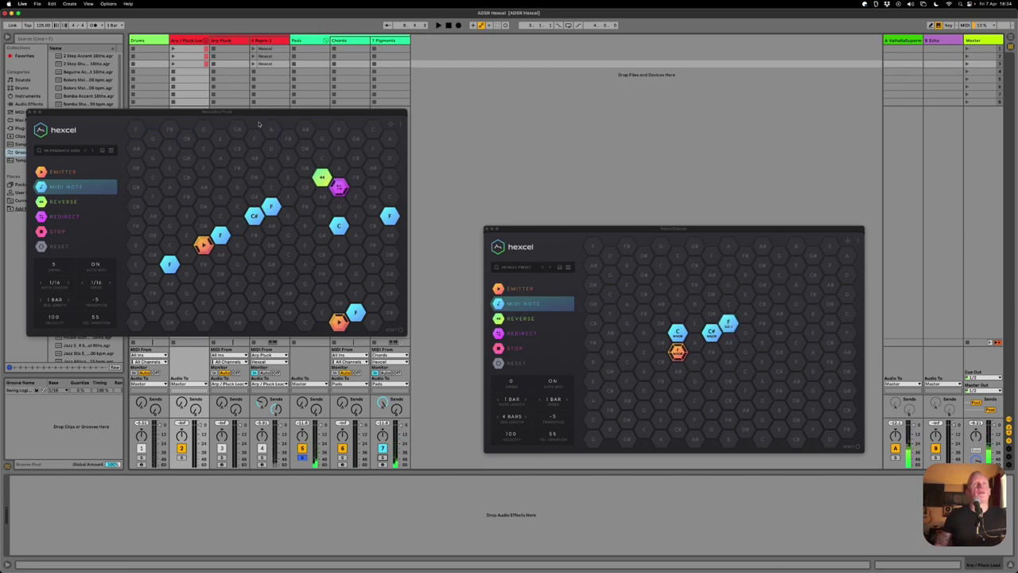
Place the Chords Hexcel beside the arp window and rearrange its chord notes, removing the C note.
drag(518, 229, 447, 120)
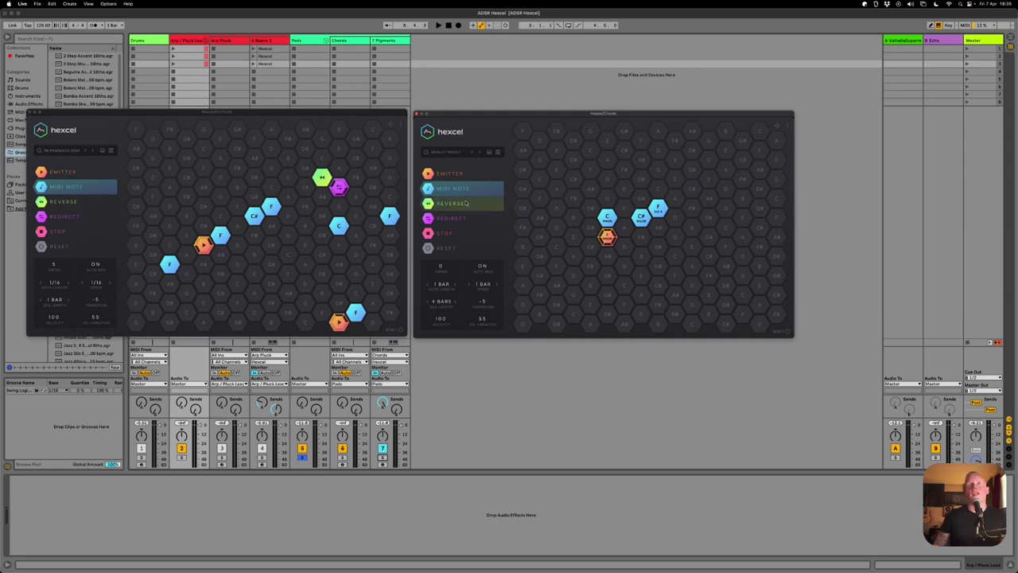
click(607, 215)
click(540, 295)
drag(559, 299, 607, 221)
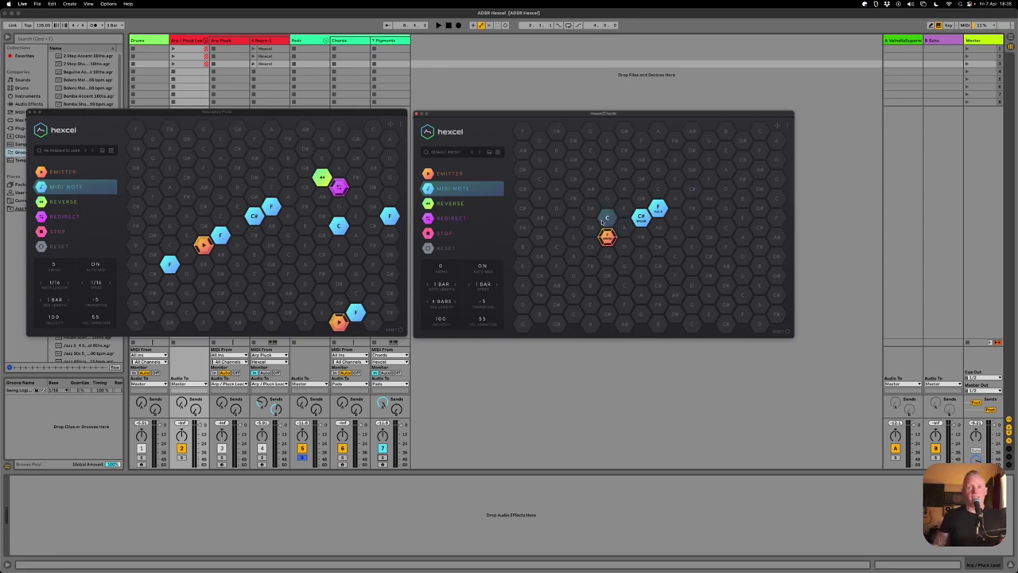
Nudge the note hex into a new cell and show the C note's chord-type list.
mouse_move(603, 223)
mouse_down()
mouse_move(600, 210)
mouse_move(622, 208)
mouse_move(589, 209)
mouse_move(707, 198)
mouse_move(588, 246)
mouse_move(606, 217)
mouse_up()
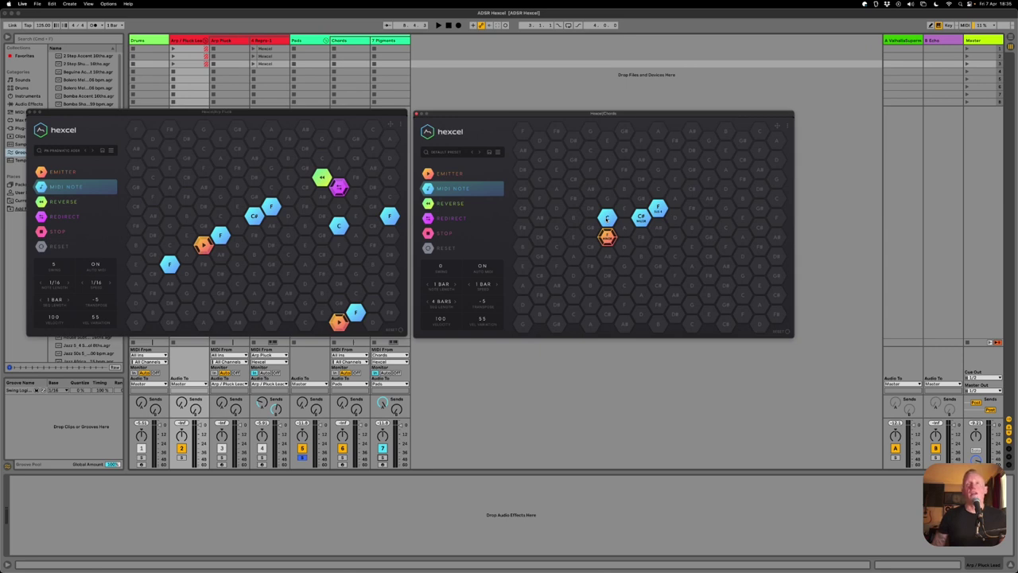
click(606, 218)
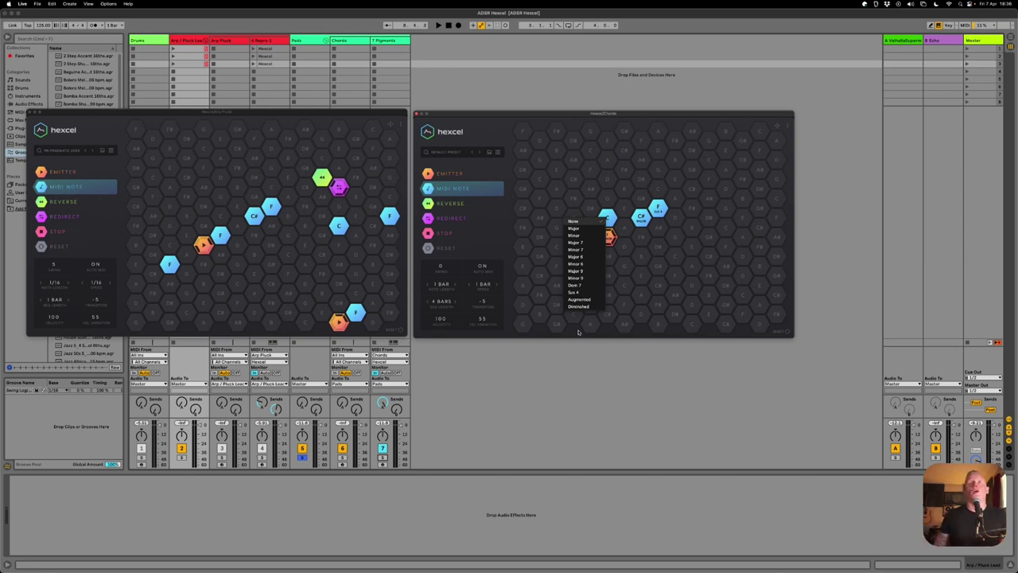
Set the Chords Hexcel's C note to the Minor chord type.
click(578, 332)
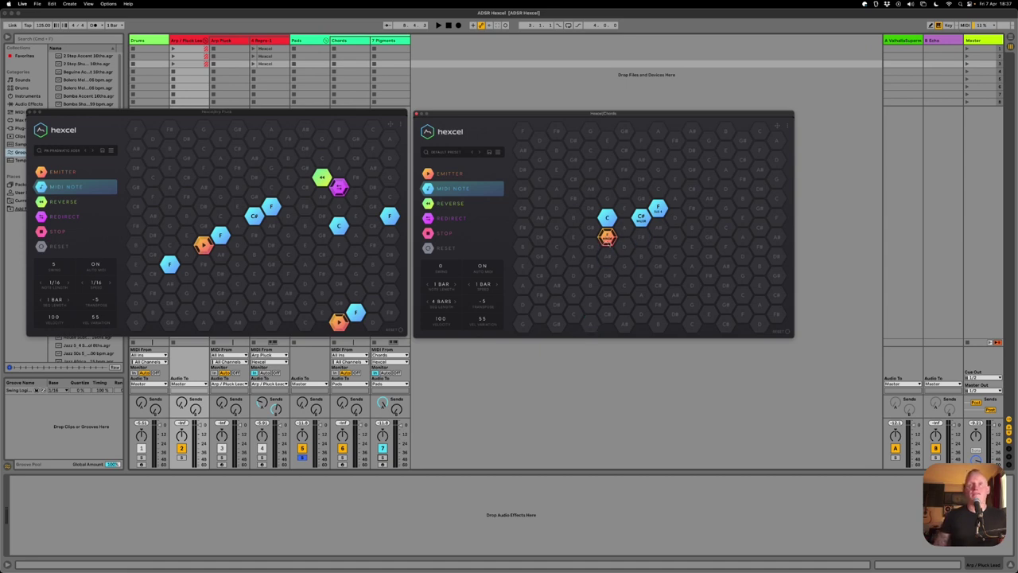
right_click(607, 236)
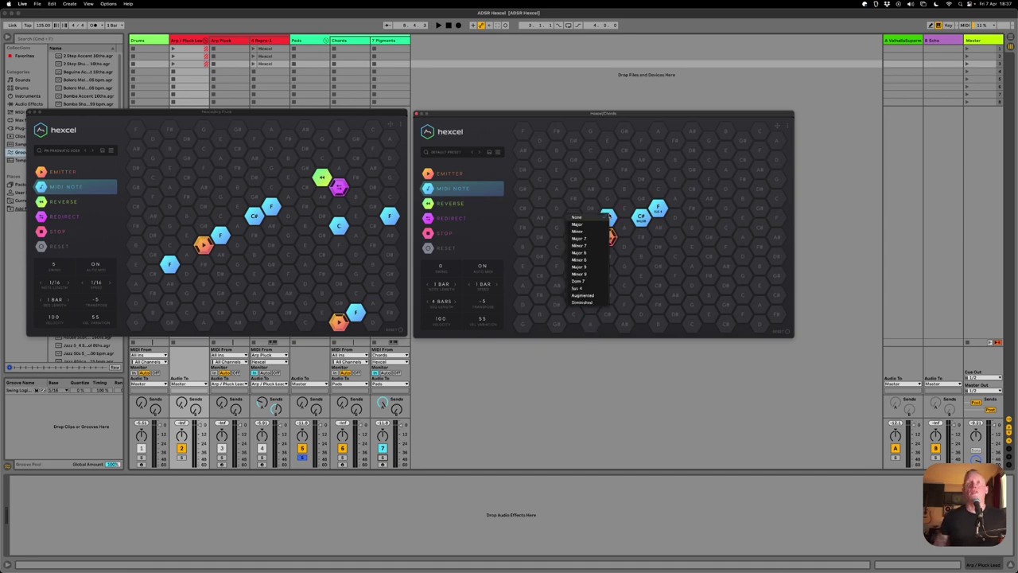
click(589, 234)
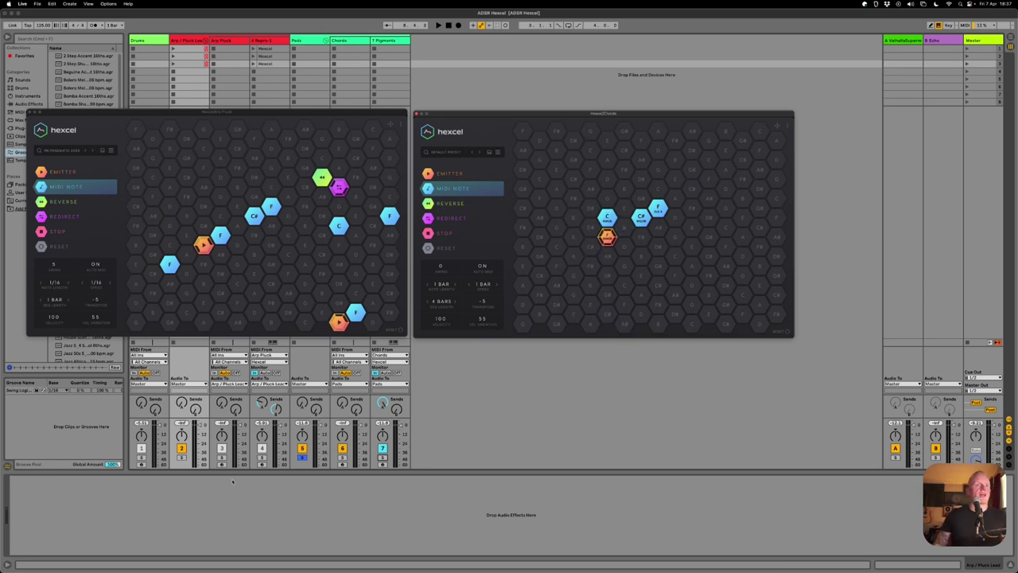
Play both Hexcel patterns with the metronome switched on, then stop playback.
click(261, 449)
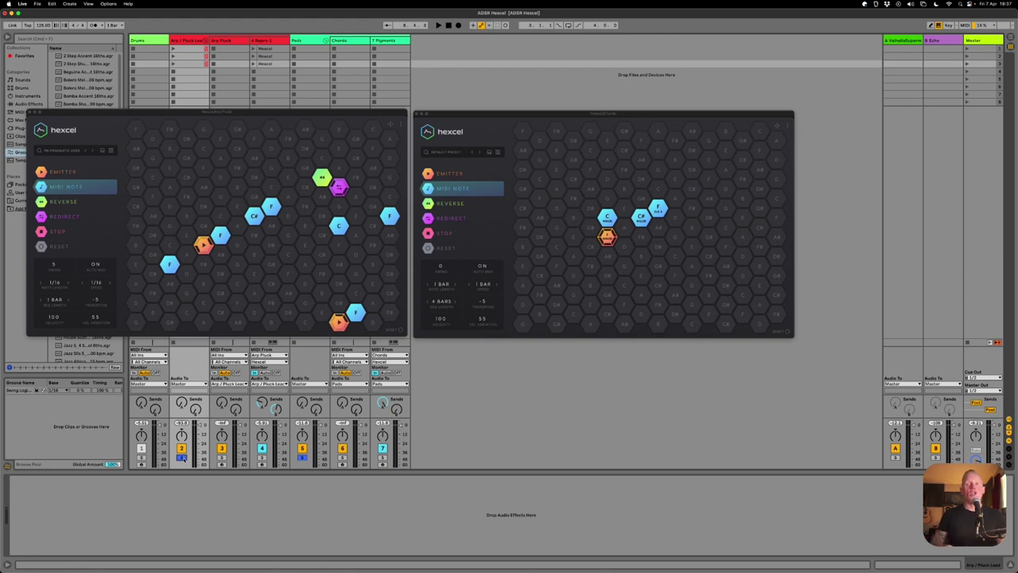
key(space)
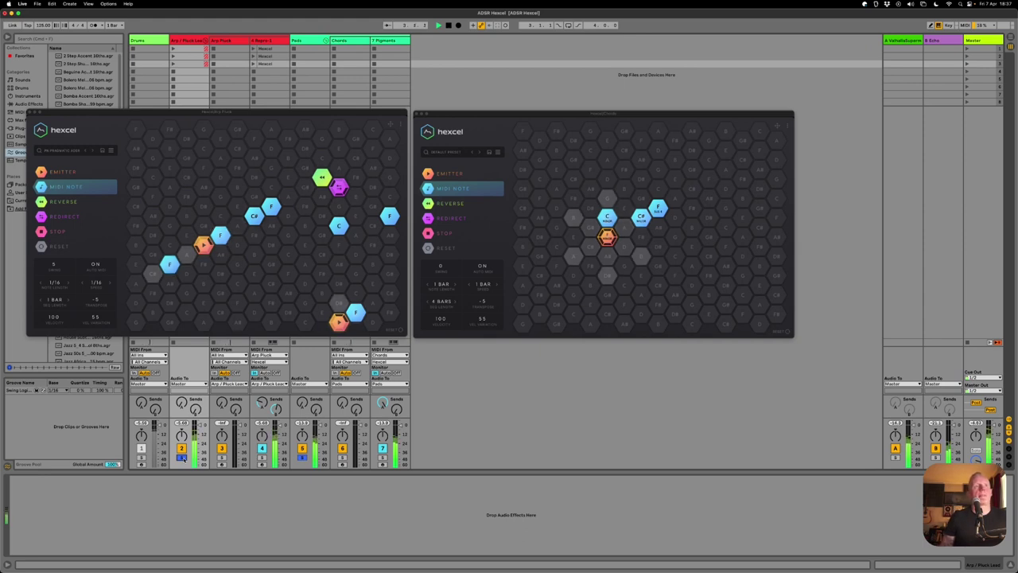
click(93, 24)
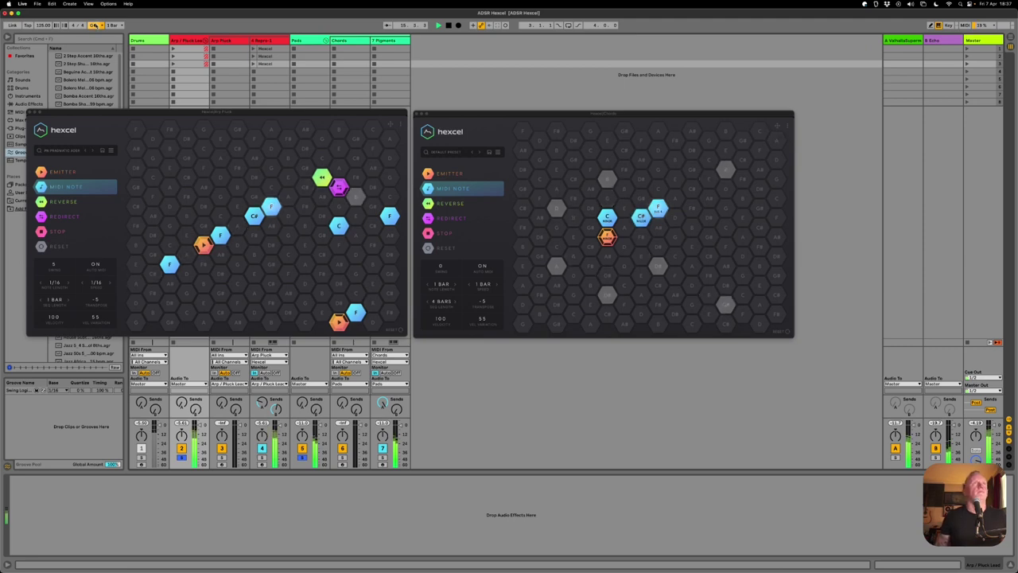
key(space)
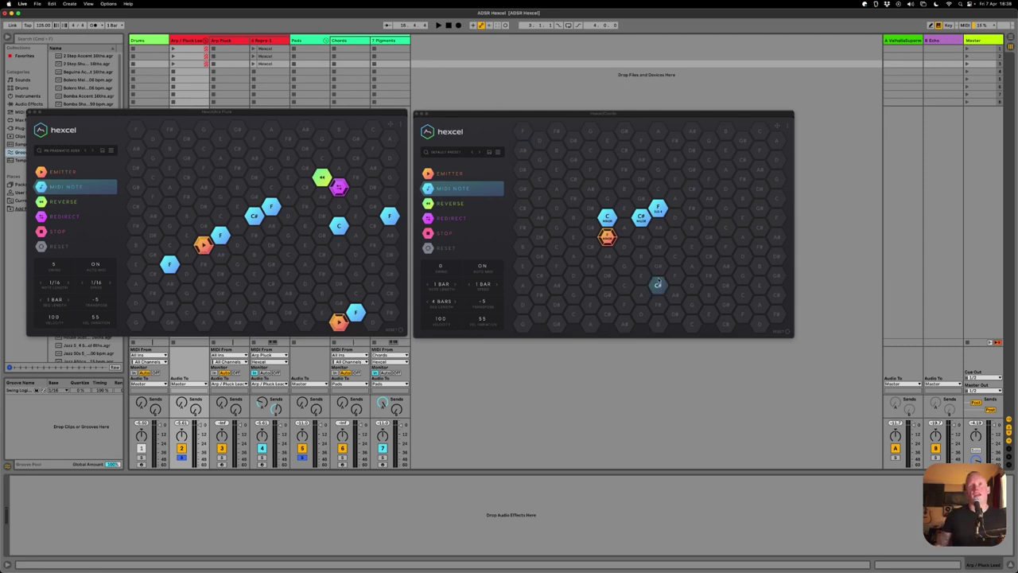
Check the C note's chord type, then drag the chord progression into a new clip on 7 Pigments.
right_click(606, 236)
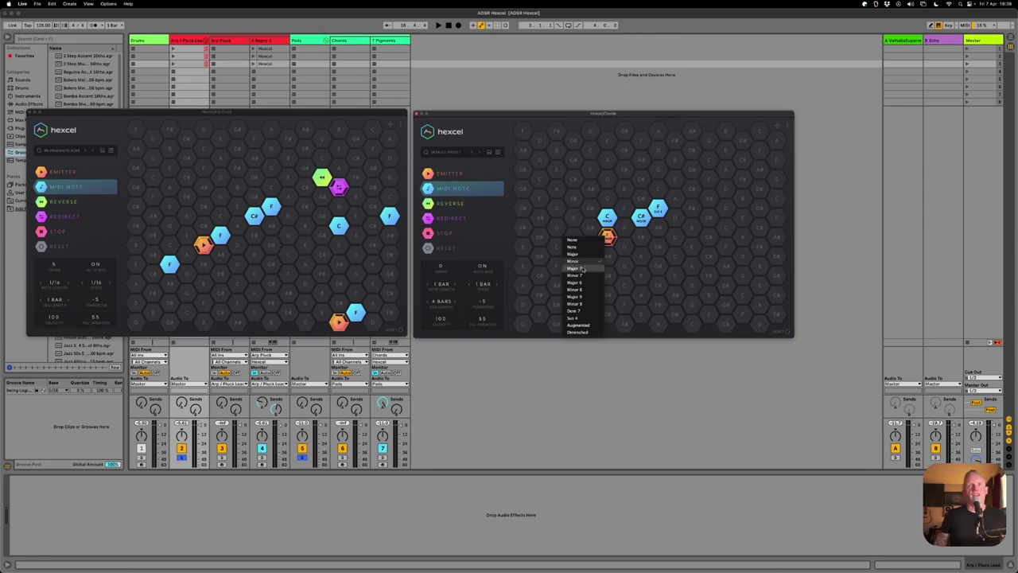
click(563, 223)
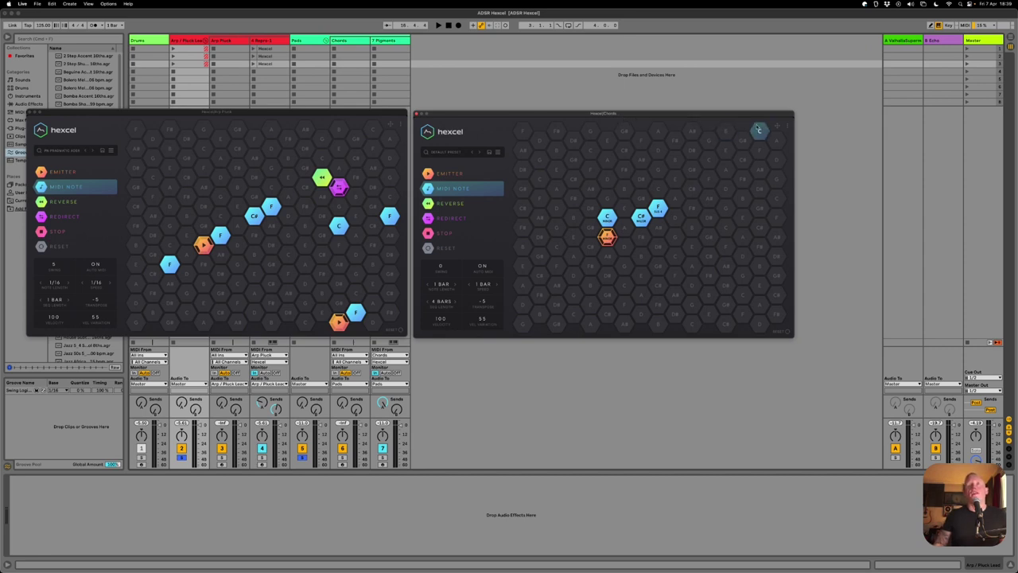
drag(777, 125, 403, 50)
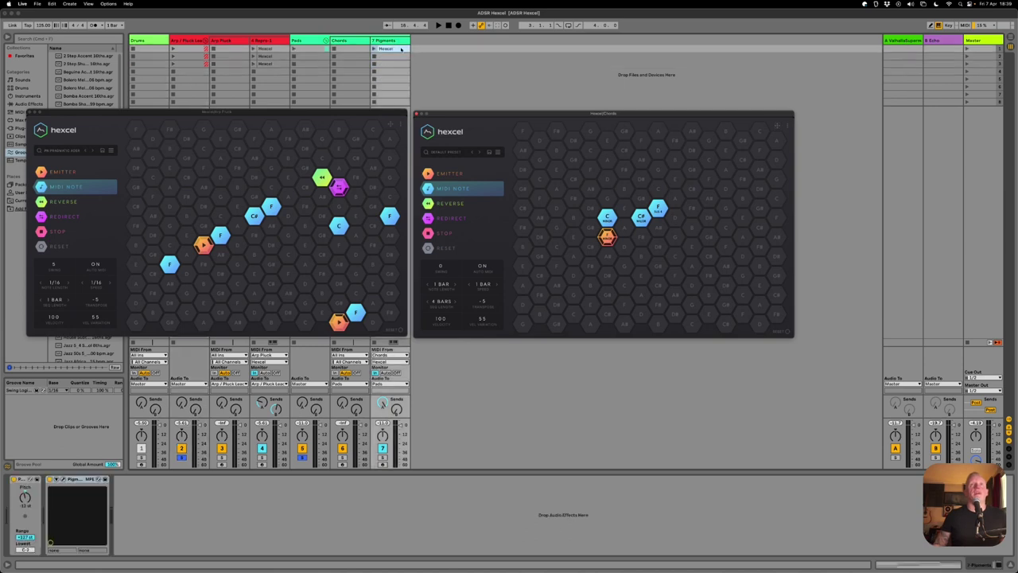
click(403, 51)
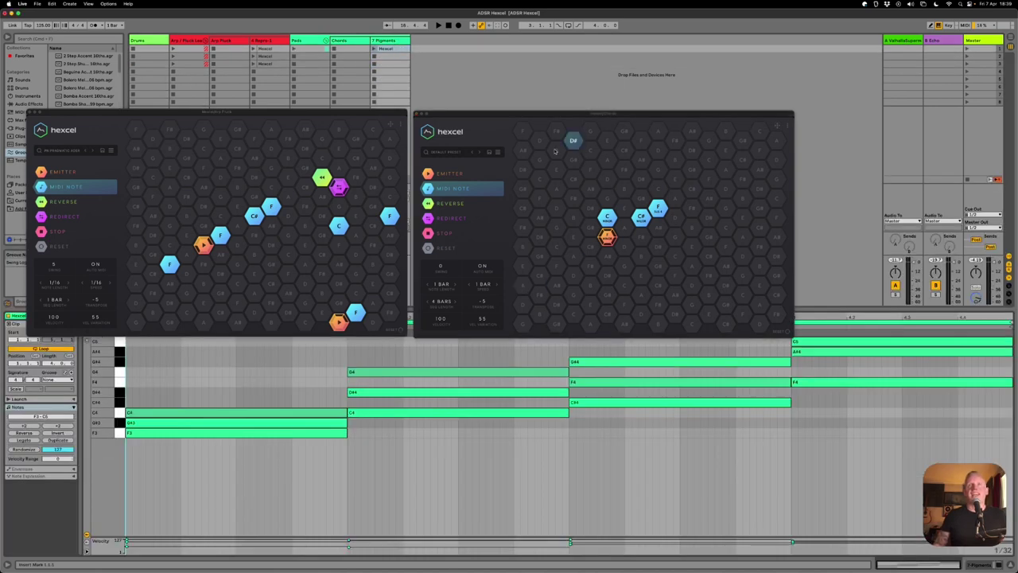
Close the arp Hexcel window and turn off Fold to show all key rows of the chord clip.
click(31, 112)
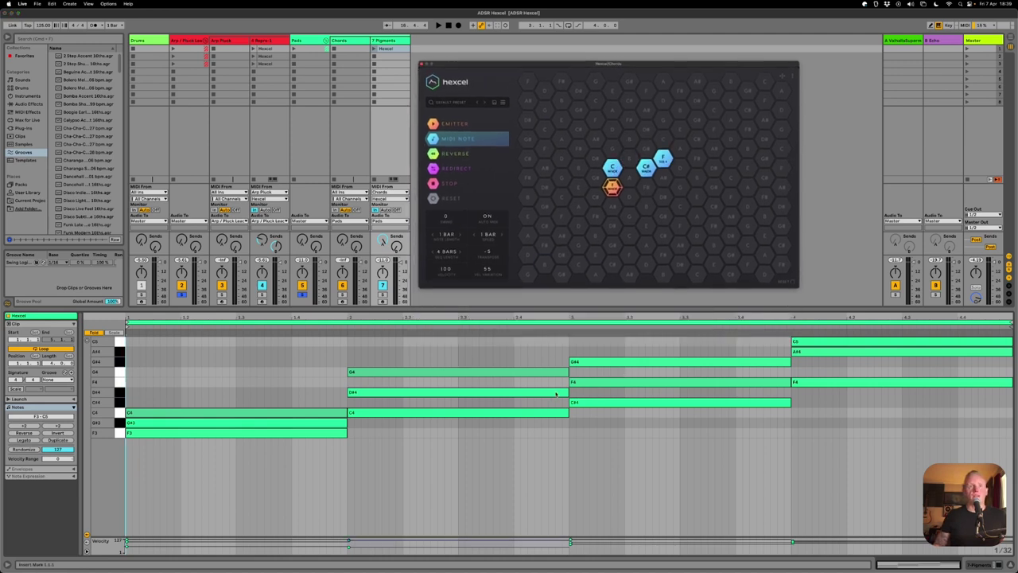
click(100, 334)
click(95, 332)
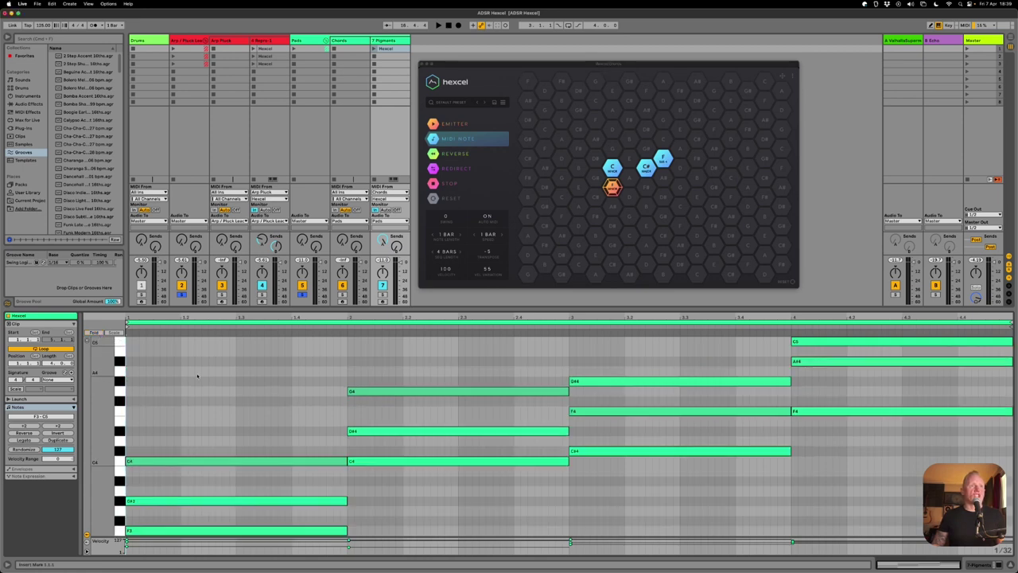
scroll(213, 380, down, 2)
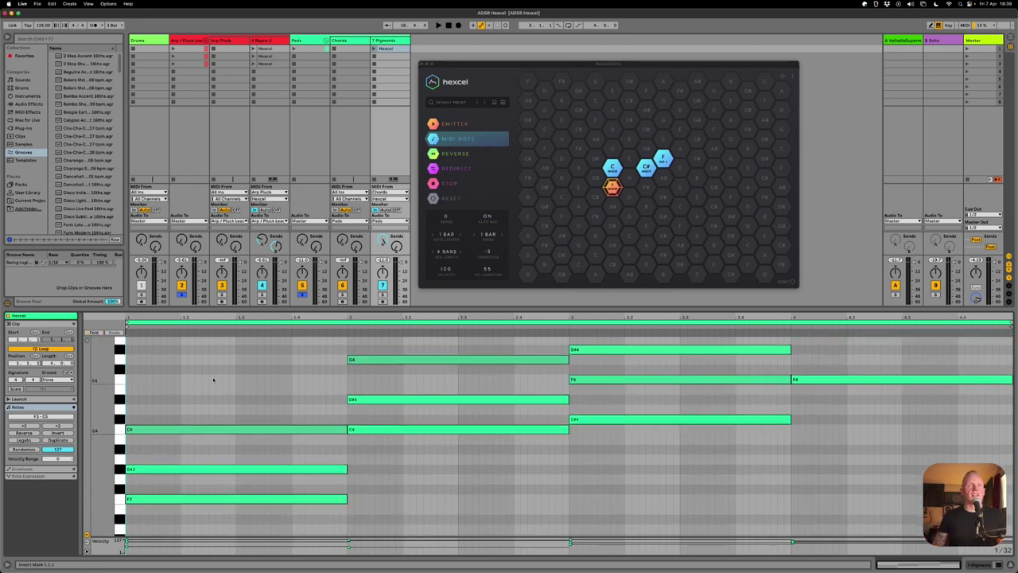
scroll(216, 380, up, 3)
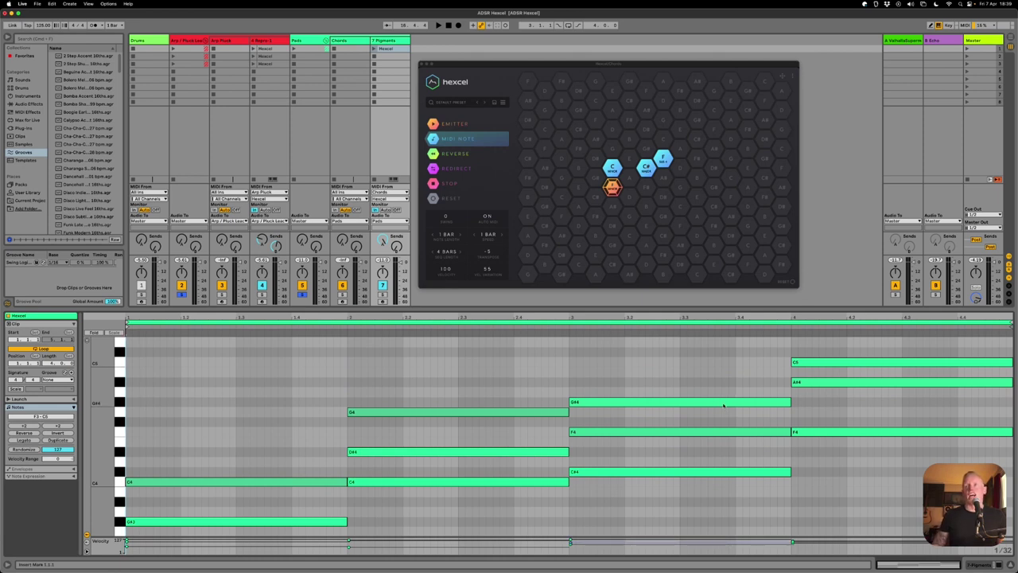
scroll(592, 396, down, 3)
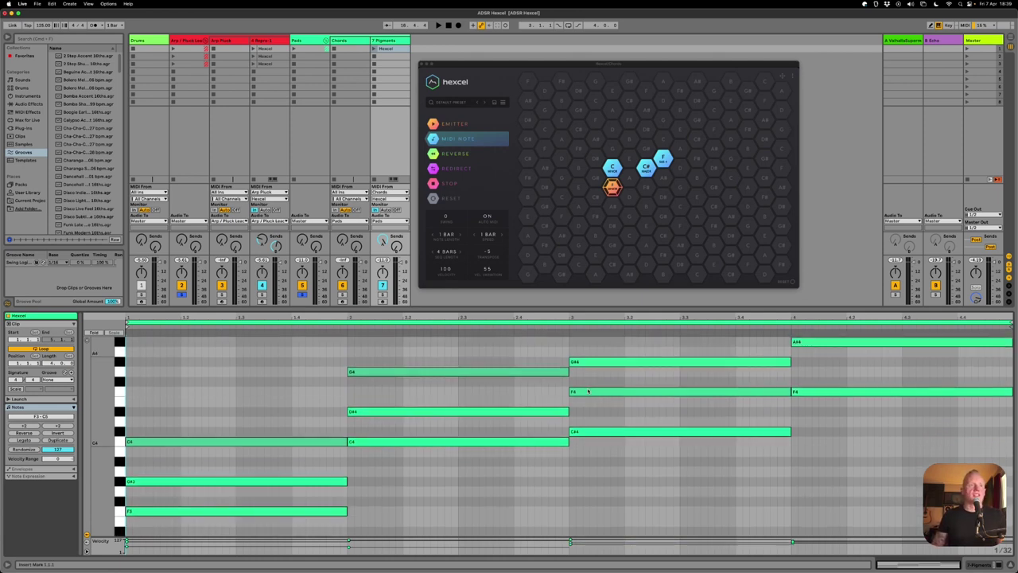